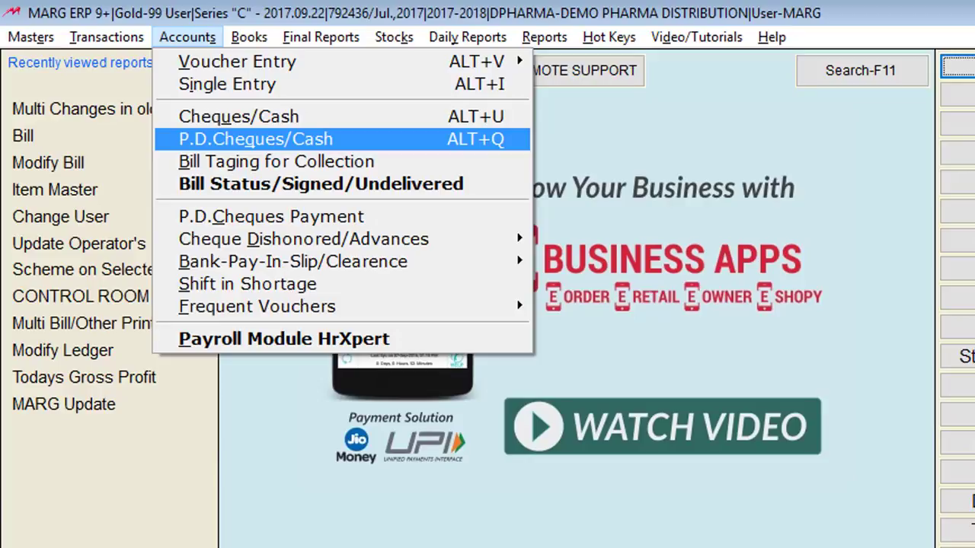
- Start a post-dated cheque receipt with entry date 15-10-2017, entering receipts by party name instead of bill number
key(Return)
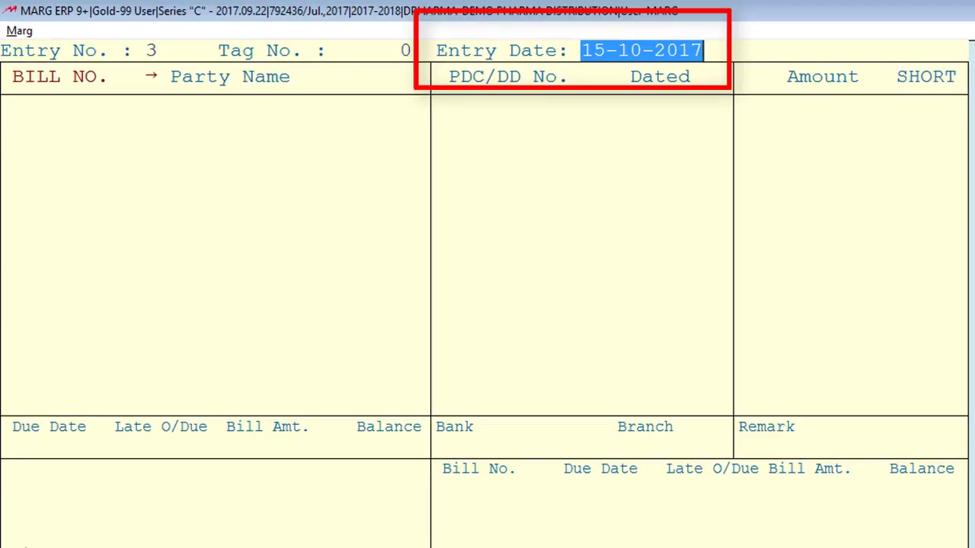
key(Return)
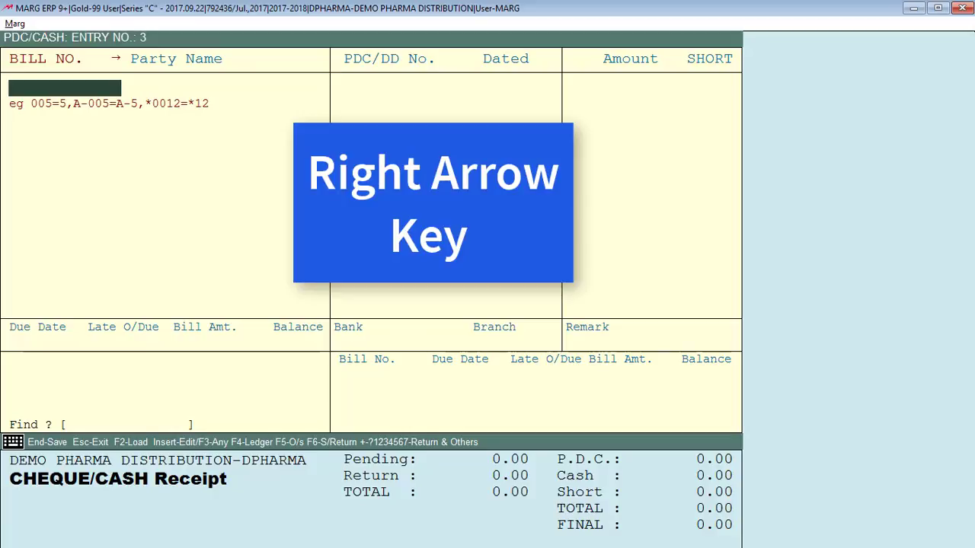
key(Right)
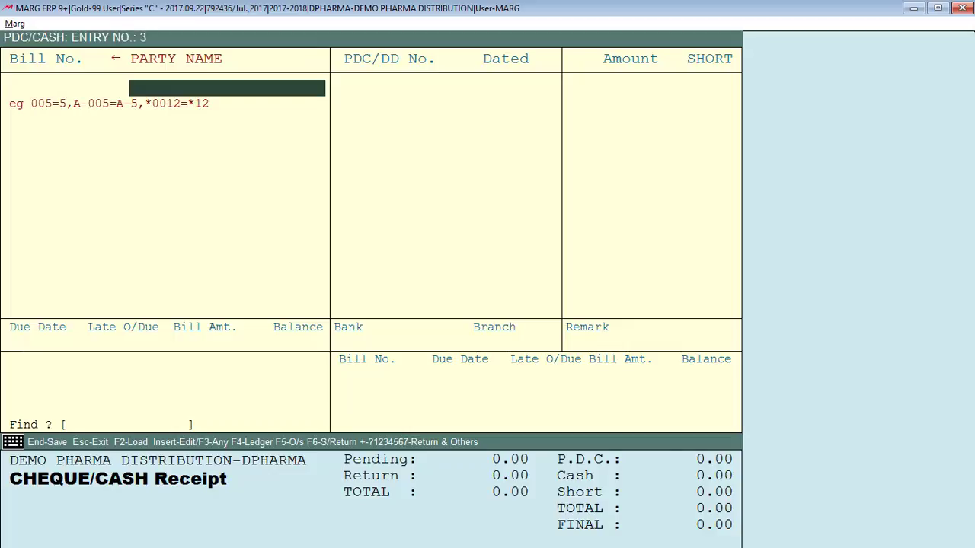
- Record NATIONAL PHARMA's cheque 123456 dated 15-10-2017 for 4000.00, drawn on ICICI BANK, ASHOK VIHAR branch
key(Return)
key(Return)
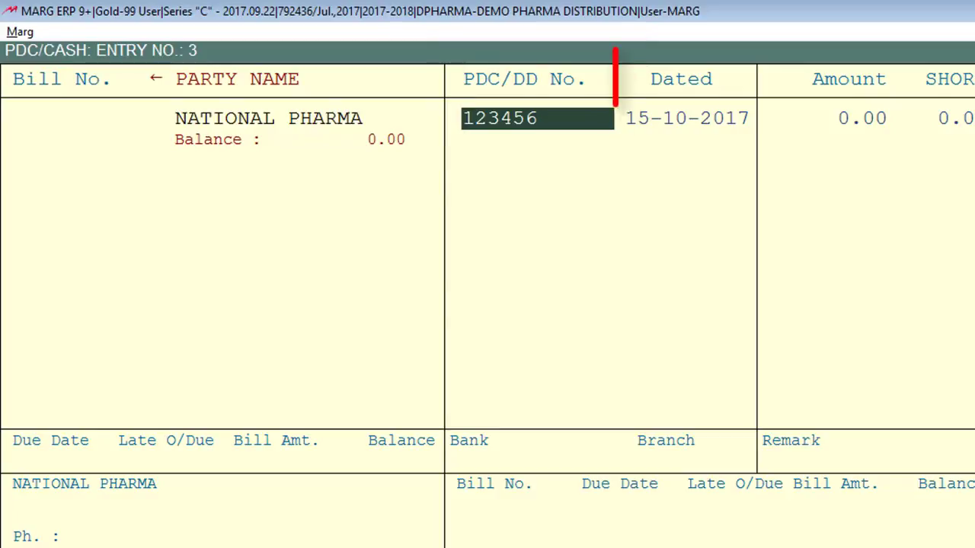
key(Return)
key(Return)
text(4000   .)
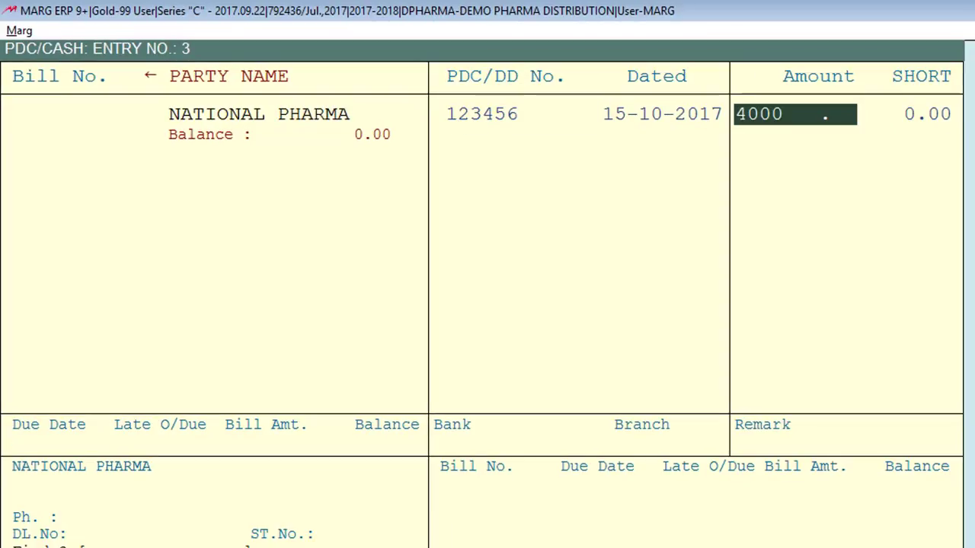
key(Return)
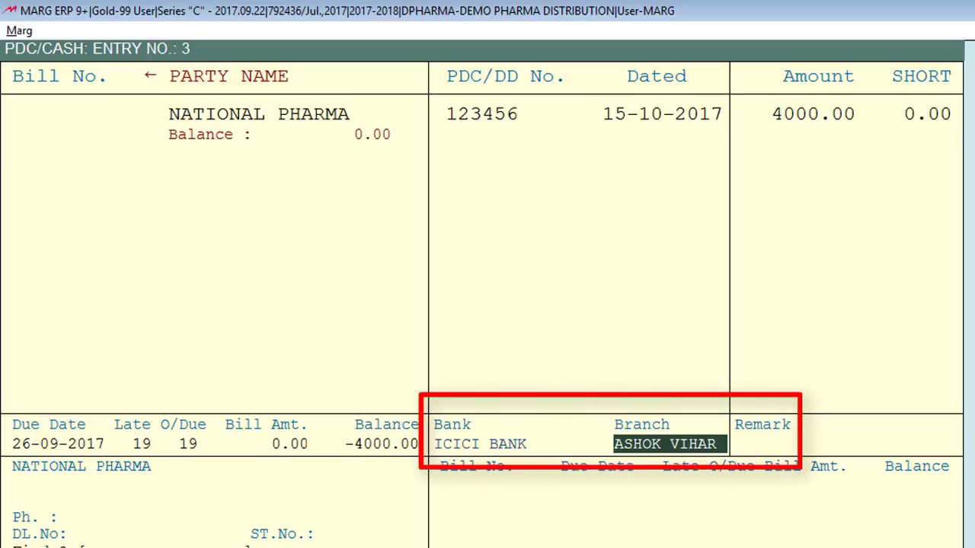
key(Return)
- Add NARESH MEDICOS' cheque 369892 dated 17-10-2017 for 7000.00 on ICICI BANK, KESHAV PURAM branch, and save the receipt entry
key(Return)
text(N)
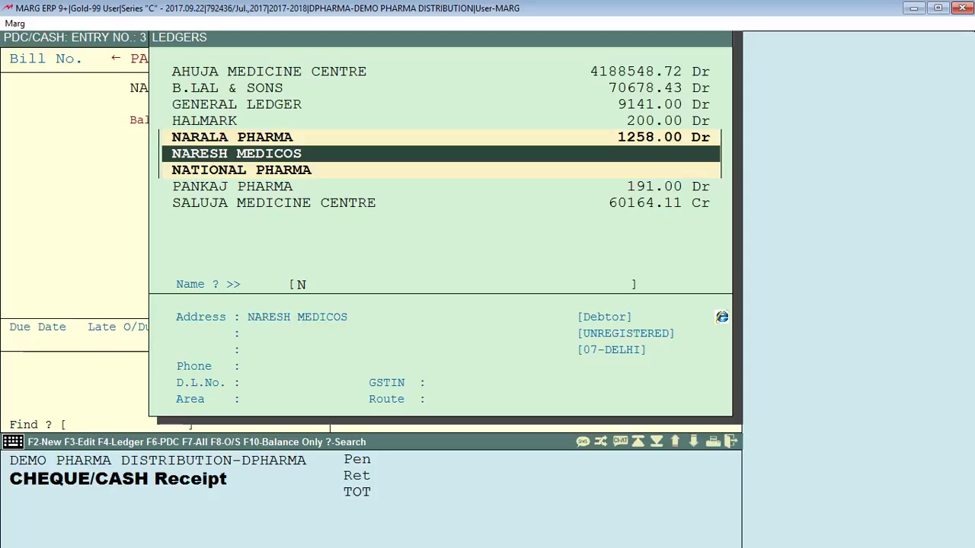
key(Return)
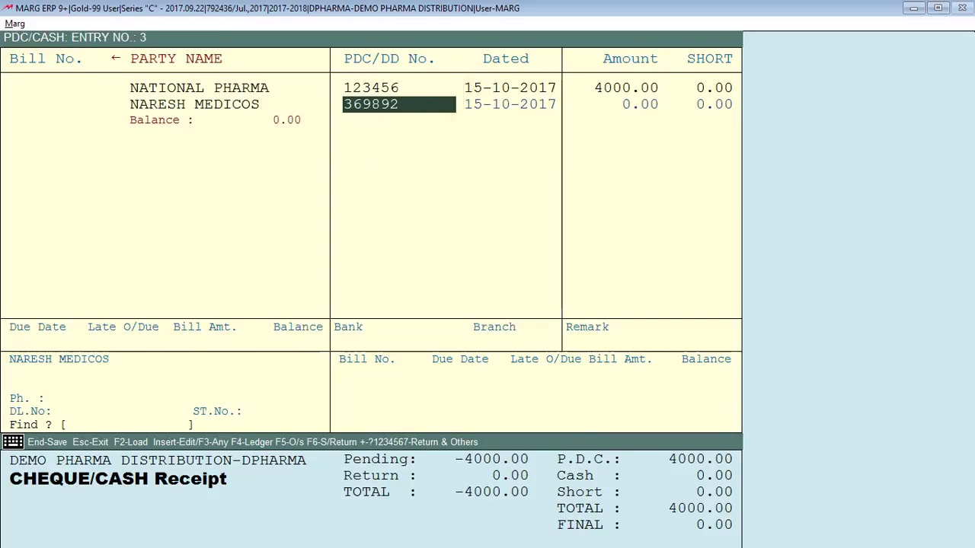
key(Return)
text(17)
key(Return)
text(7000)
key(Return)
key(Return)
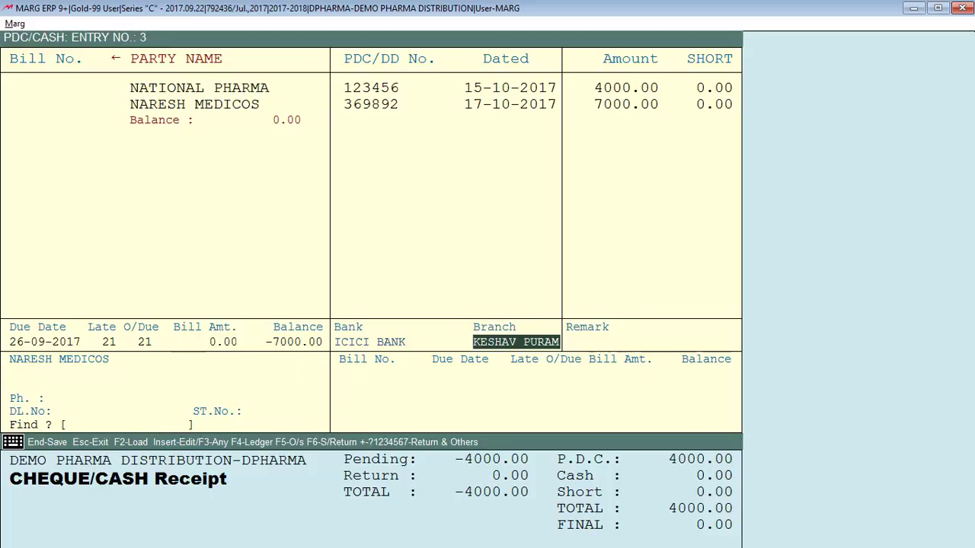
key(End)
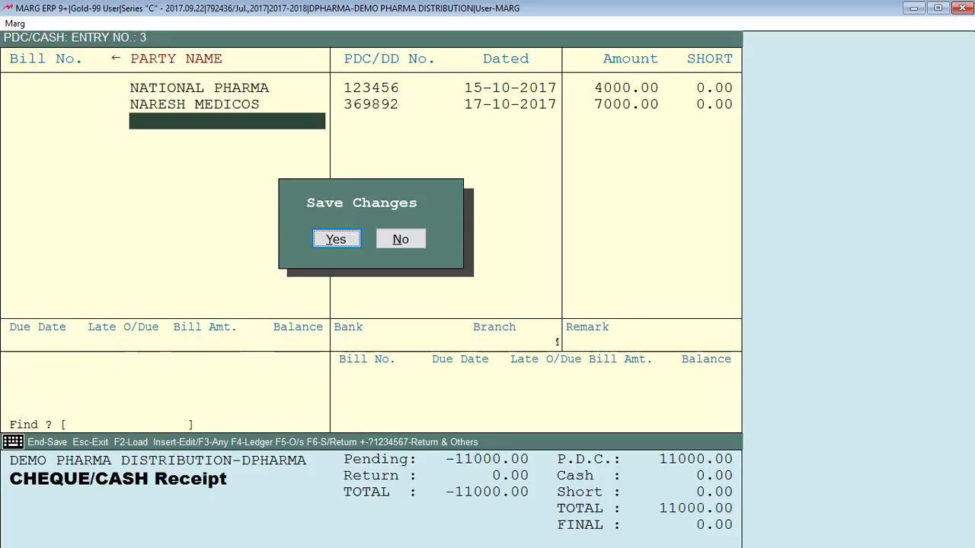
key(Return)
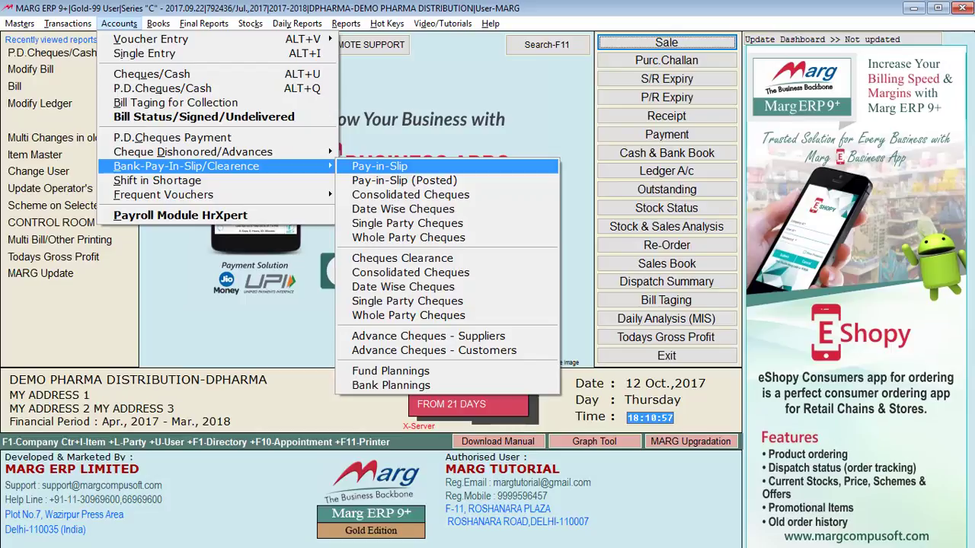
- Prepare a bank pay-in slip with deposit date 18-10-2017, cheques up to 20-10-2017, depositing into BANK OF BARODA
key(Return)
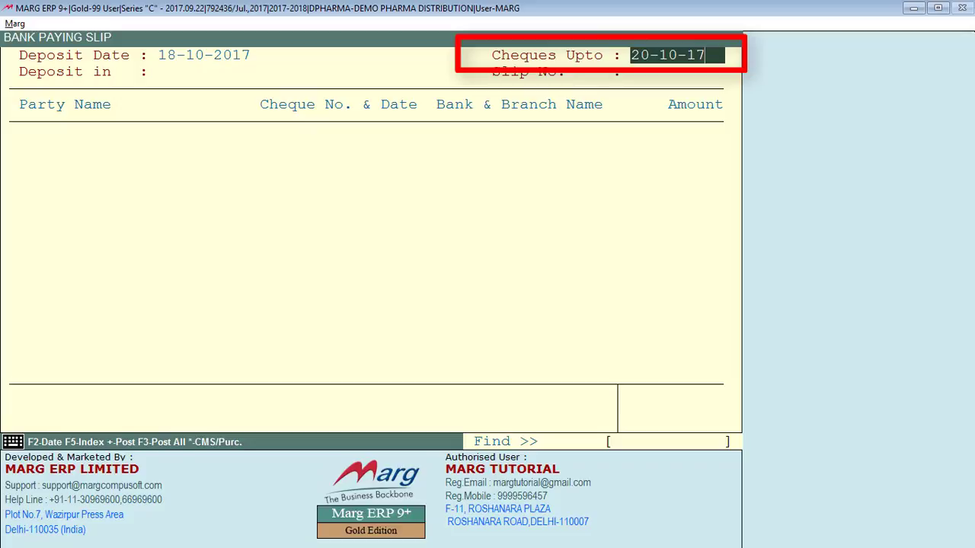
key(Return)
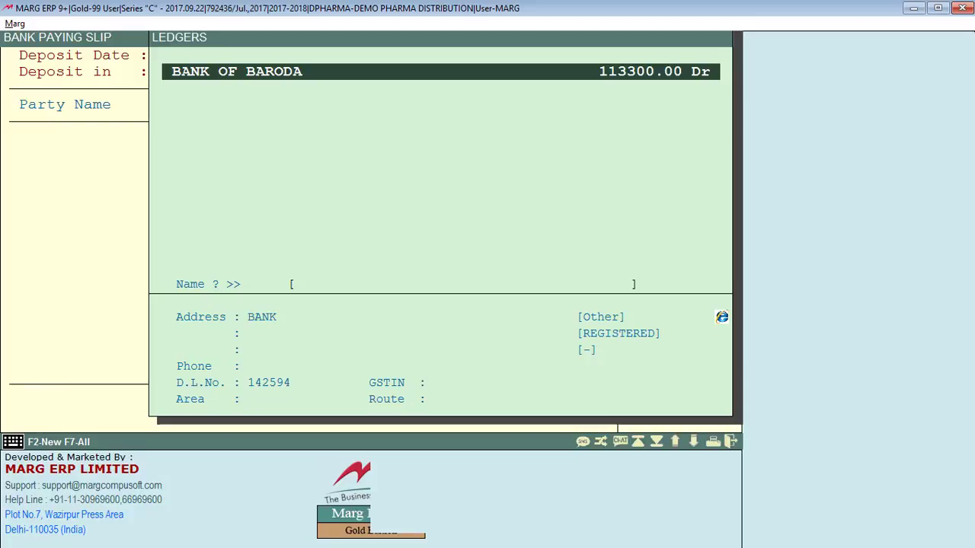
key(Return)
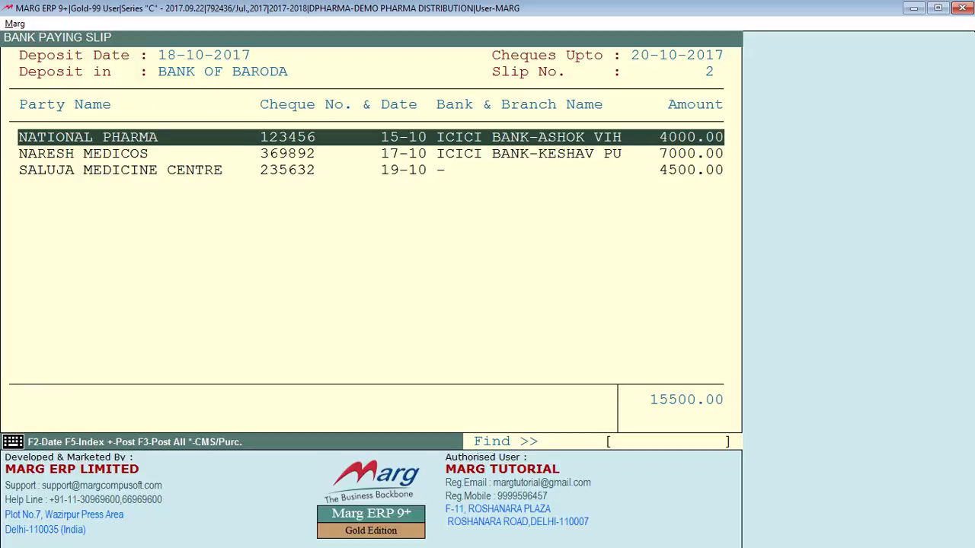
- Post the NATIONAL PHARMA and NARESH MEDICOS cheques to the pay-in slip and close it
key(plus)
key(plus)
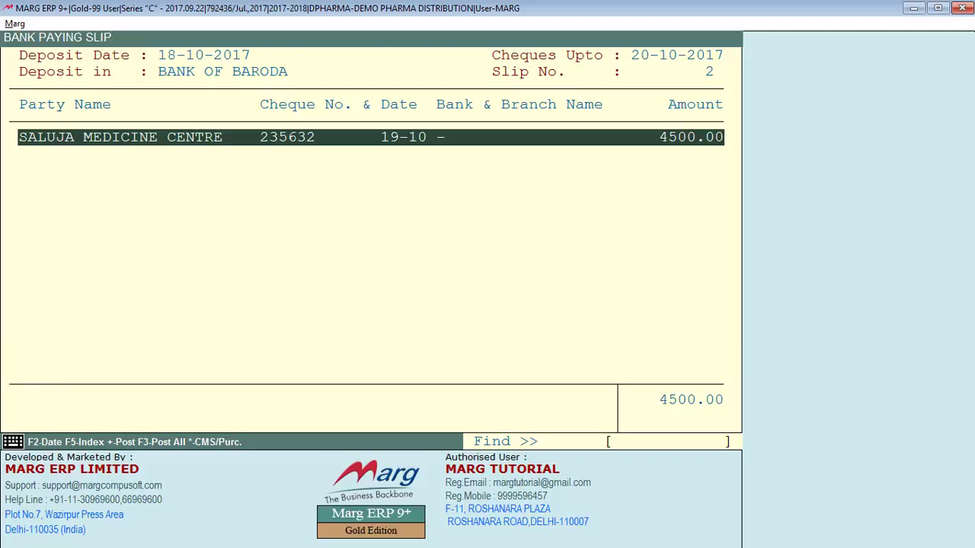
key(Escape)
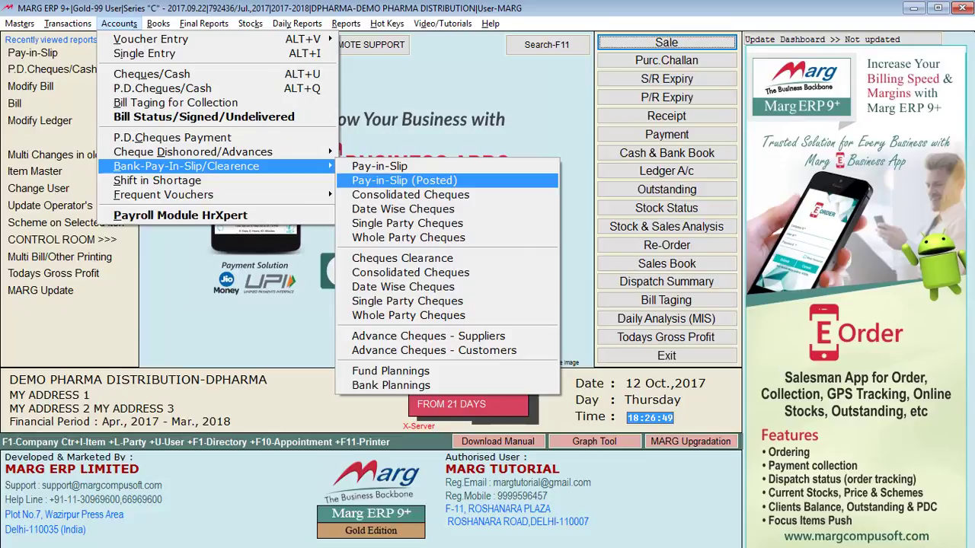
- Open the posted pay-in slip for BANK OF BARODA with deposit date 18-10-2017 and unpost the SALUJA MEDICINE CENTRE cheque
key(Return)
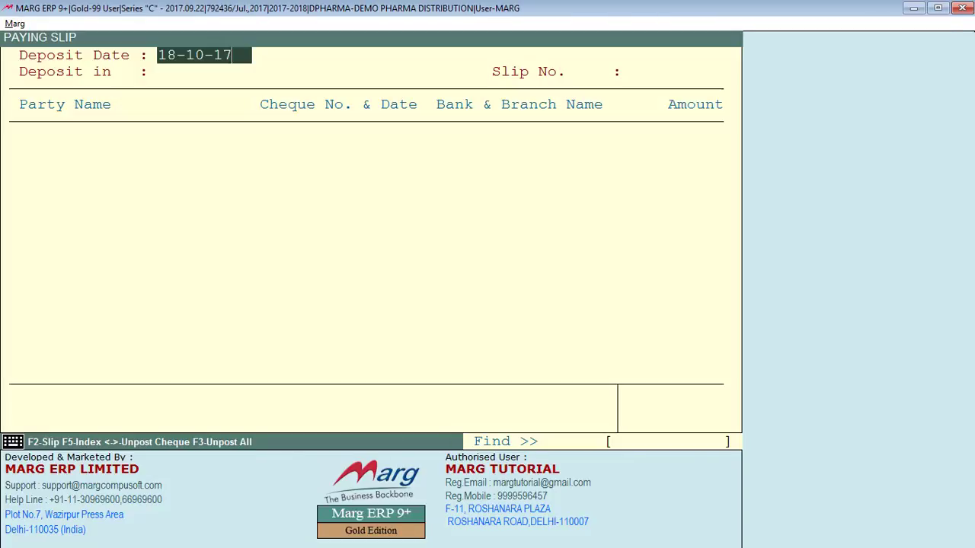
key(Return)
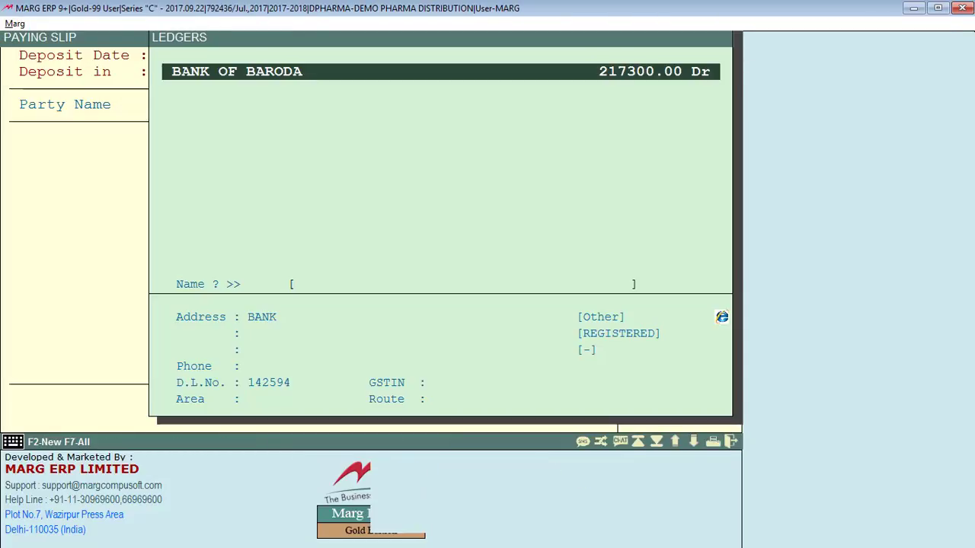
key(Return)
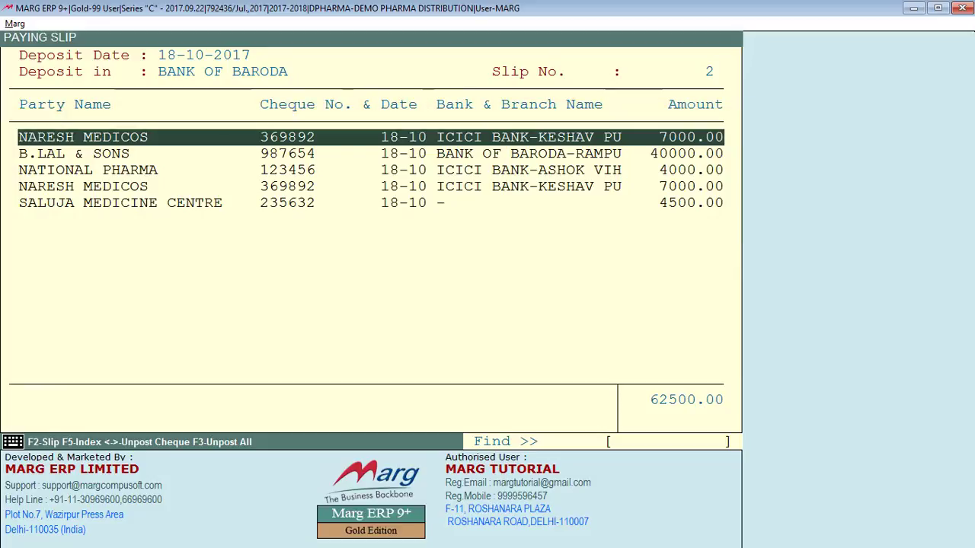
click(120, 203)
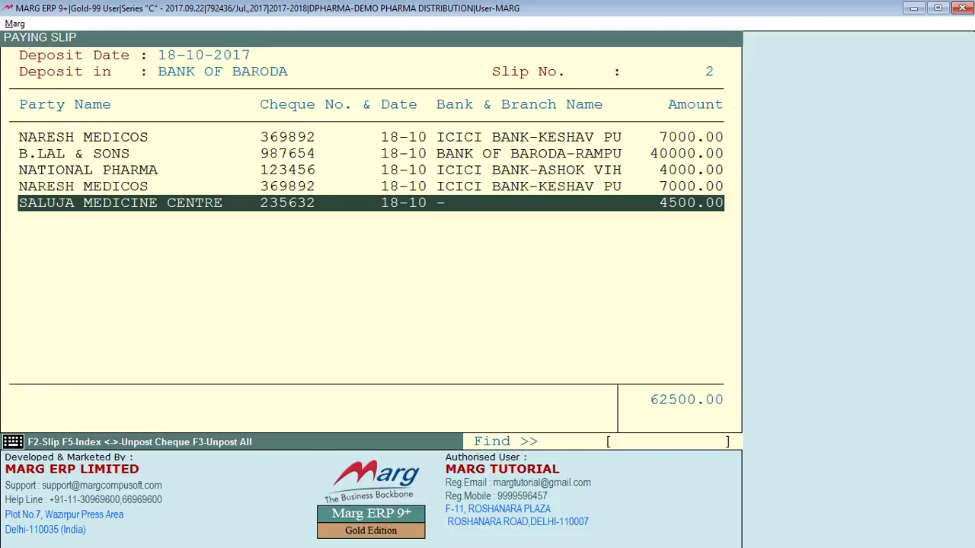
key(minus)
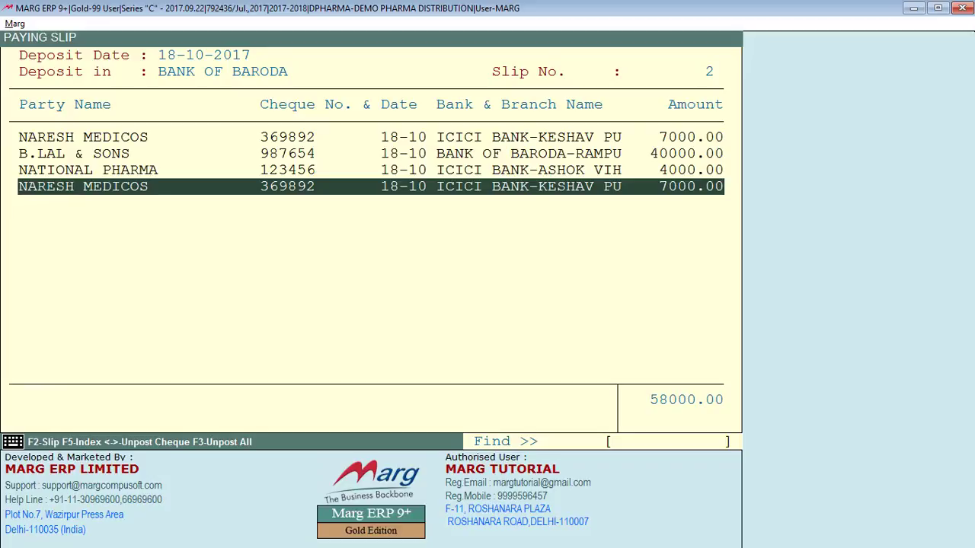
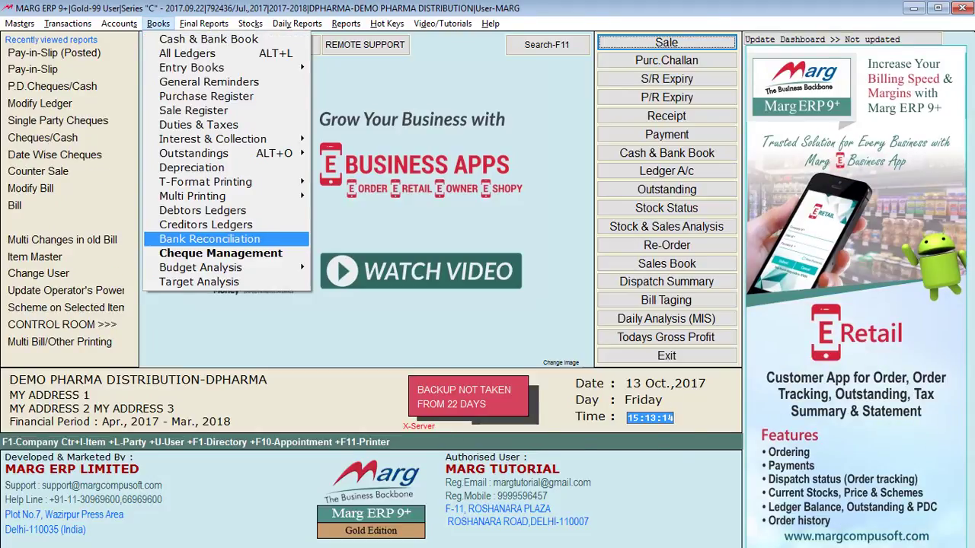
- Set up a bank reconciliation report for BANK OF BARODA with reconciliation date 20-10-2017 and no freeze date
key(Return)
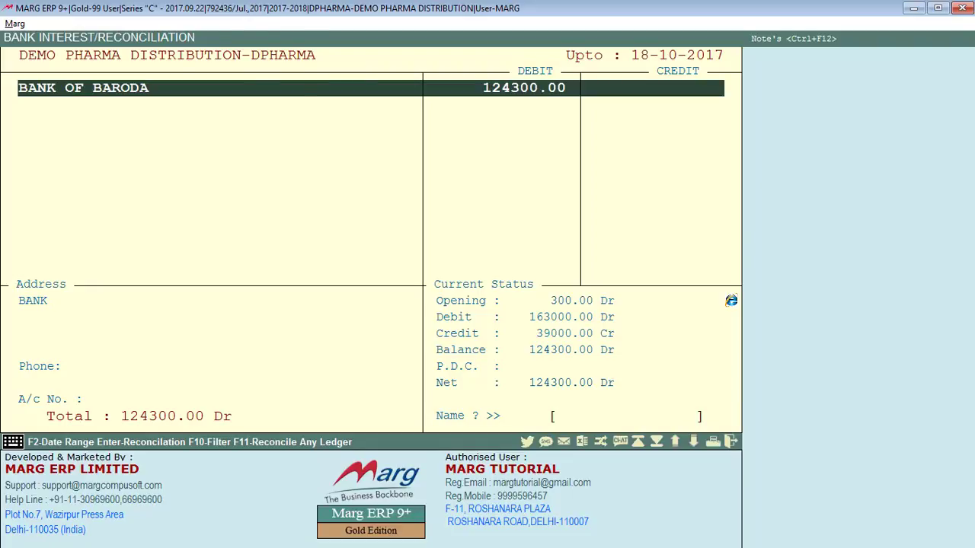
key(Return)
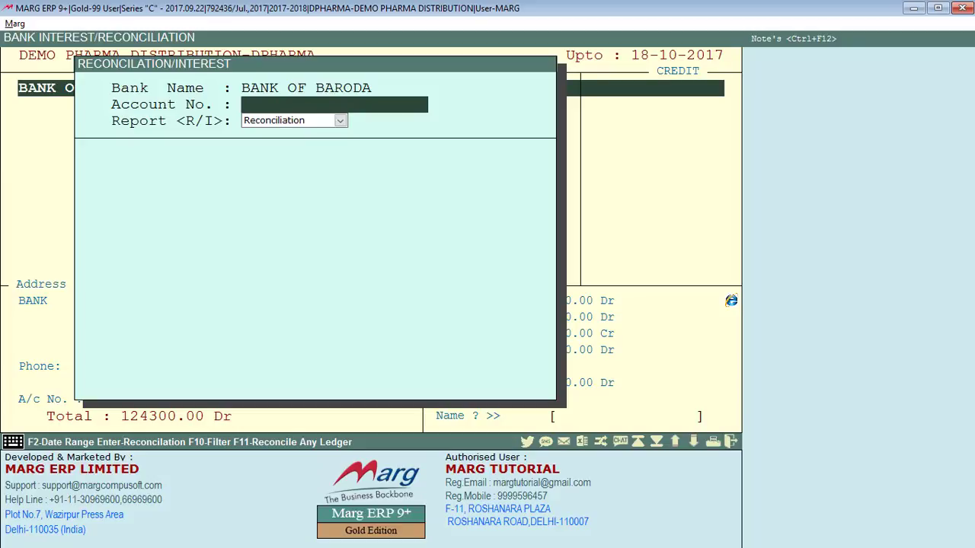
key(Return)
key(Return)
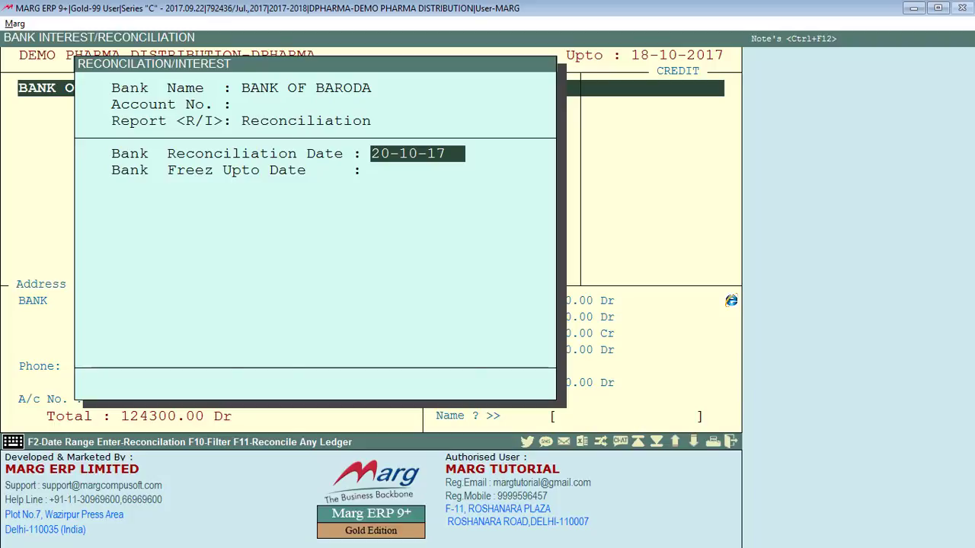
key(Return)
key(Return)
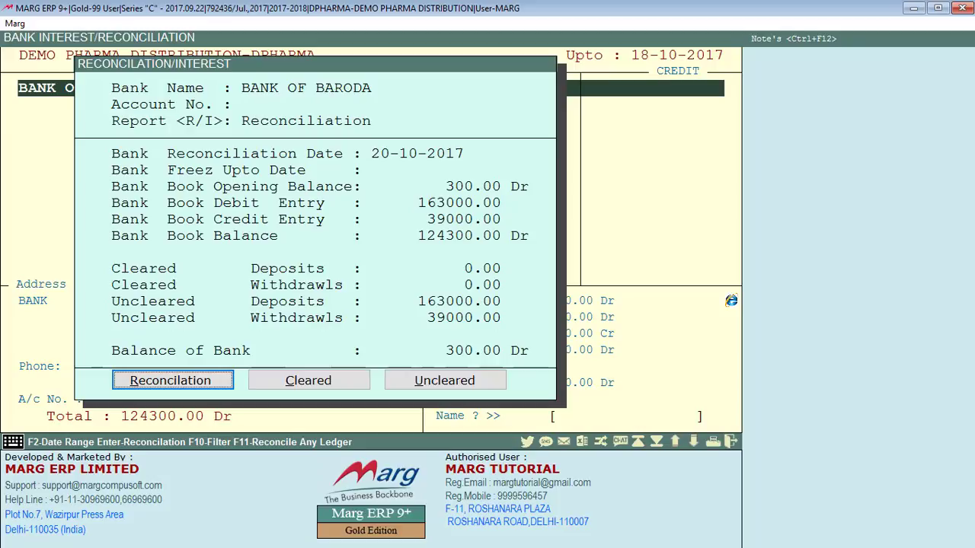
- Reconcile the NATIONAL PHARMA deposit with clear date 20-10-2017, applying it to the whole slip, and return to the reconciliation summary
key(Return)
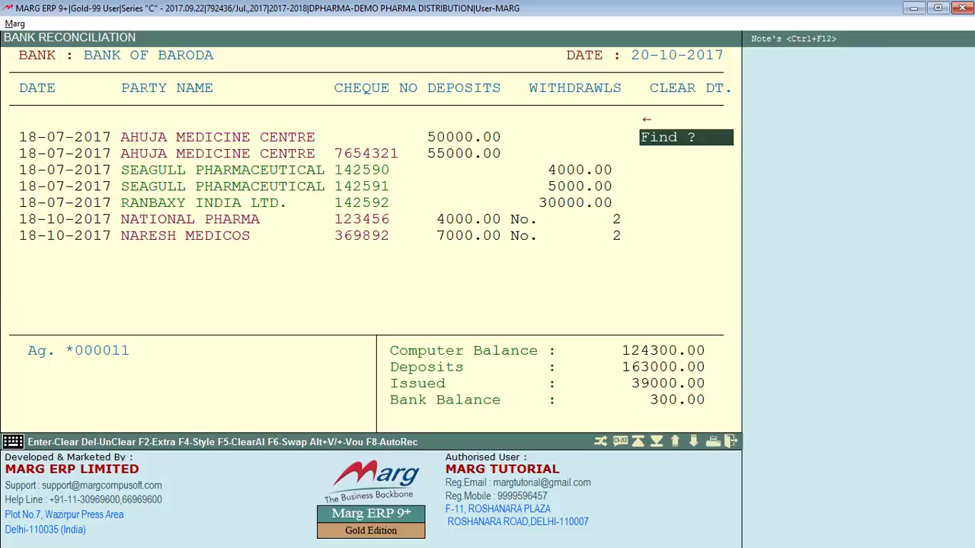
click(685, 219)
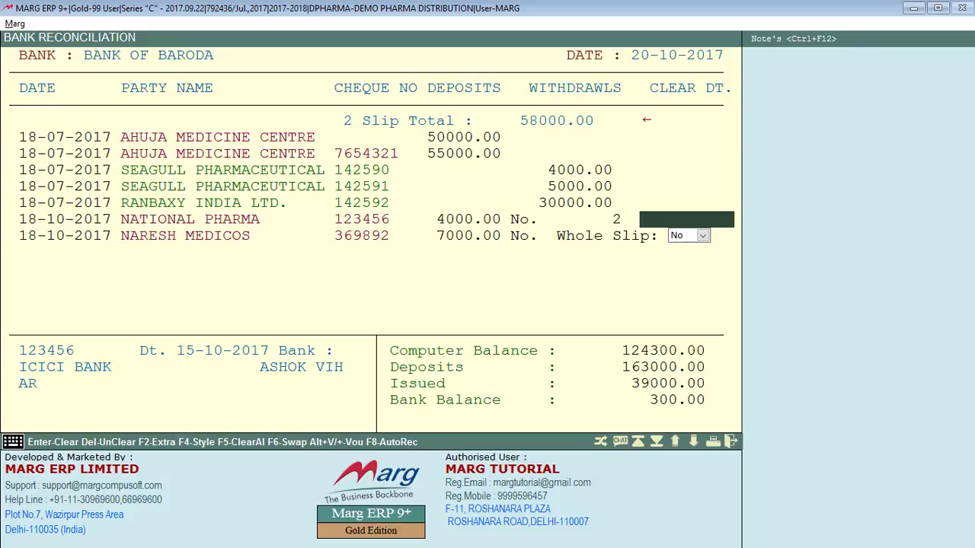
key(Return)
key(alt+Down)
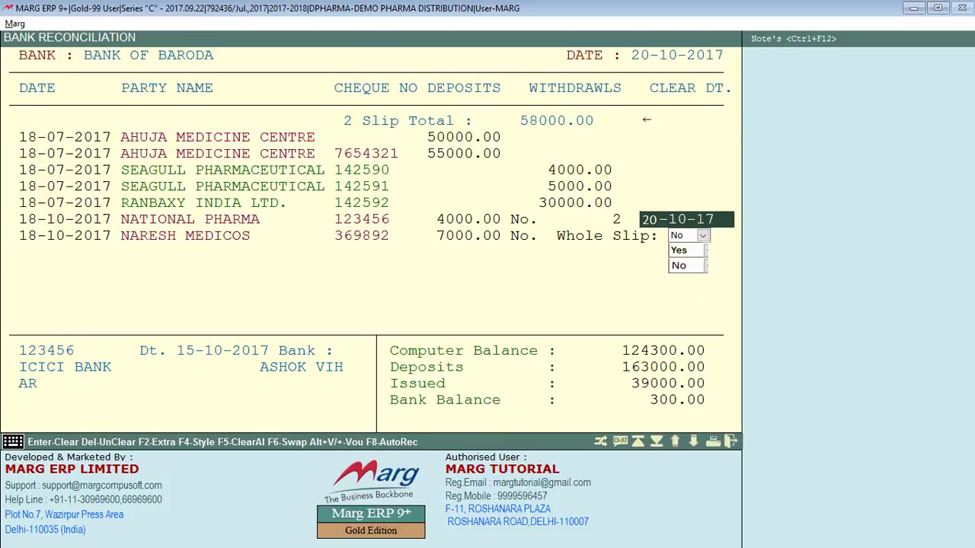
key(y)
key(Return)
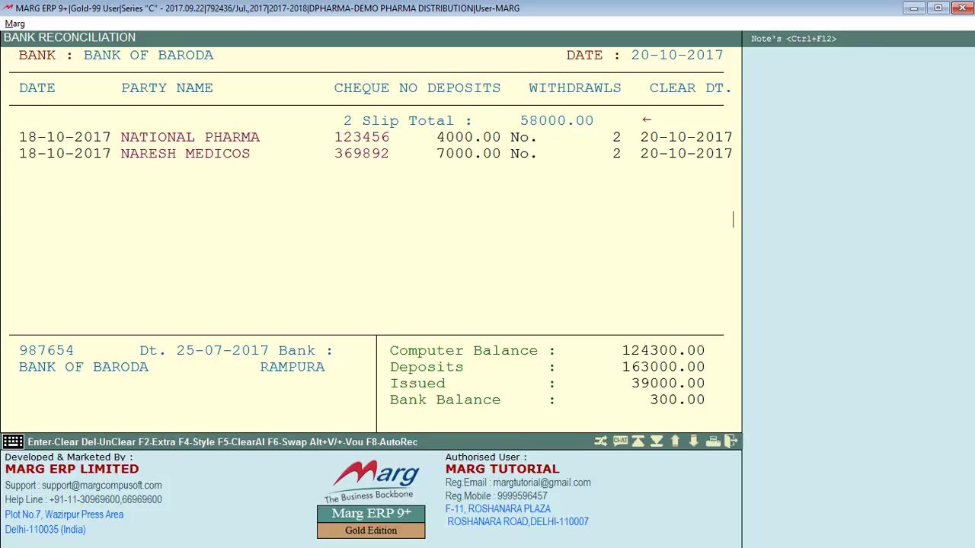
key(Escape)
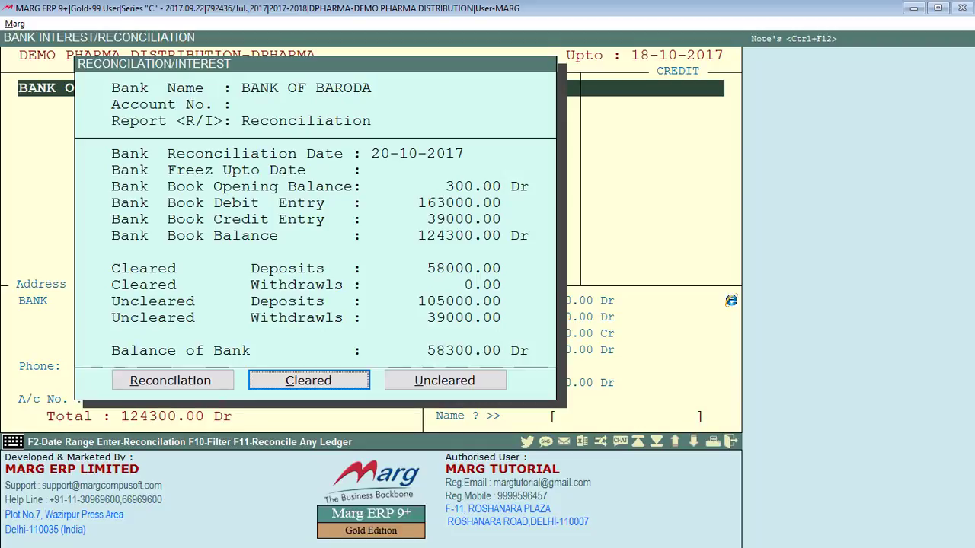
- View the cleared bank entries from 01-04-2017 to 20-10-2017 and return to the reconciliation summary
key(Return)
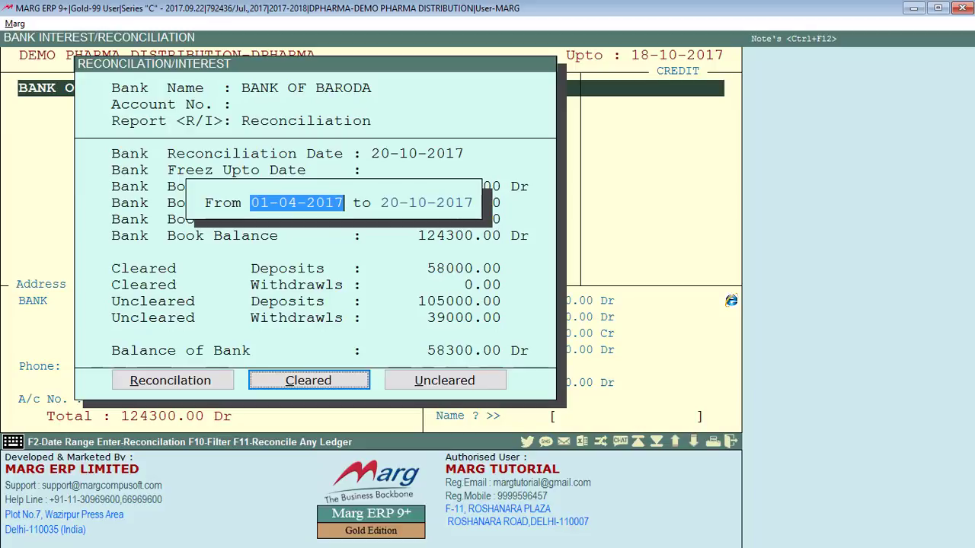
key(Return)
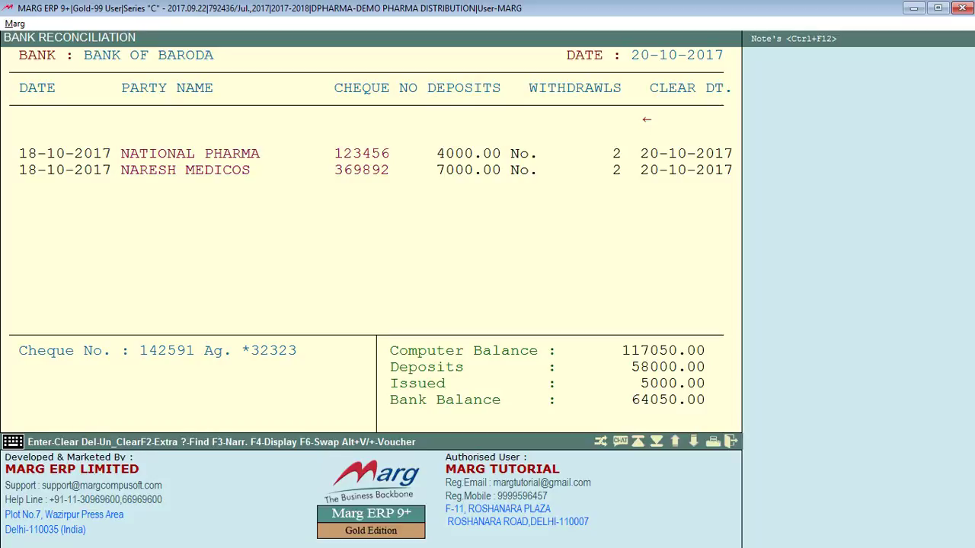
key(Escape)
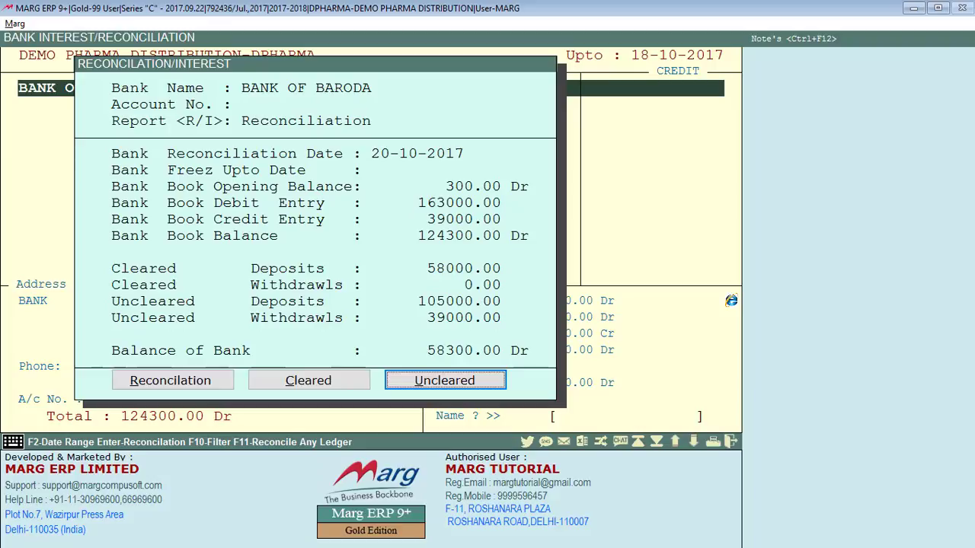
- View the uncleared bank entries for BANK OF BARODA from 01-04-2017 to 20-10-2017 and leave the list
key(F2)
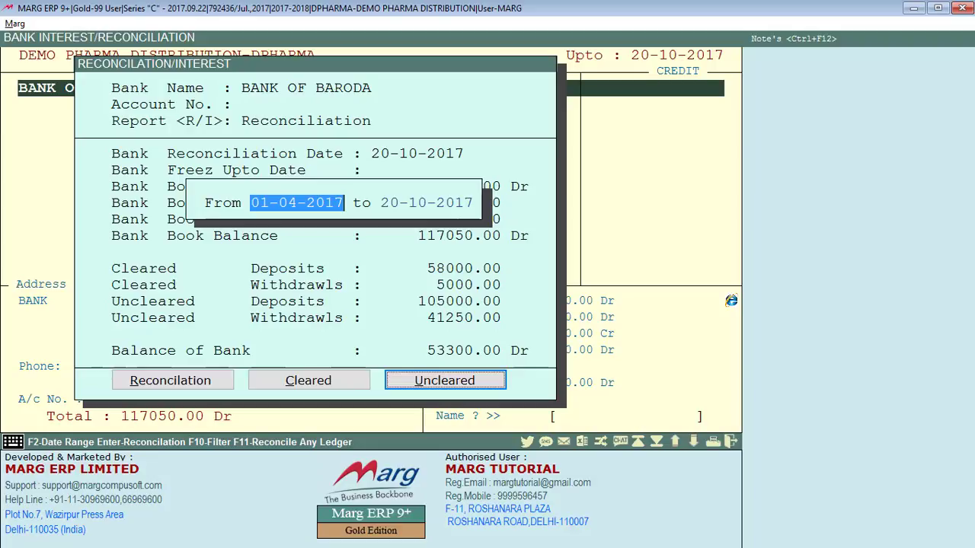
key(Return)
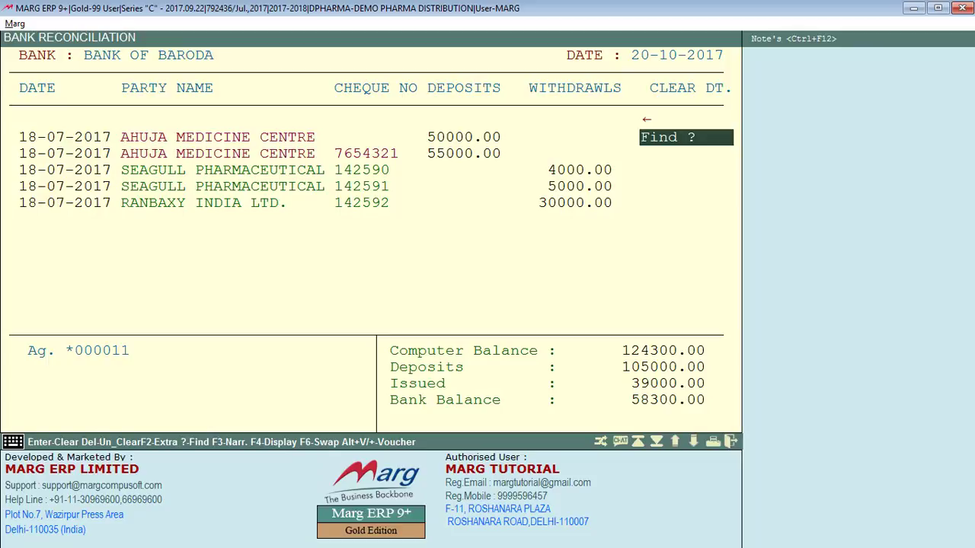
key(Escape)
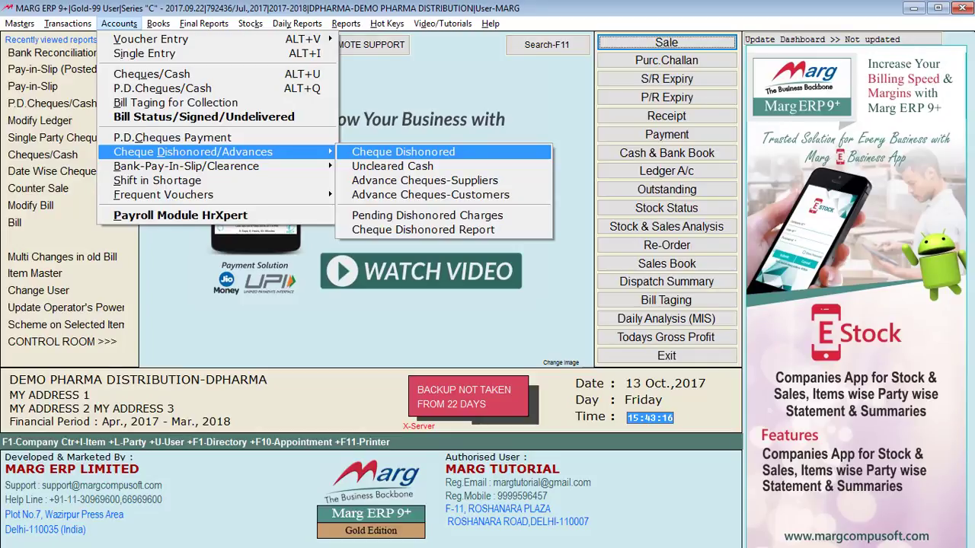
- Start a cheque dishonoured entry for NARESH MEDICOS and choose the party's listed cheque
key(Return)
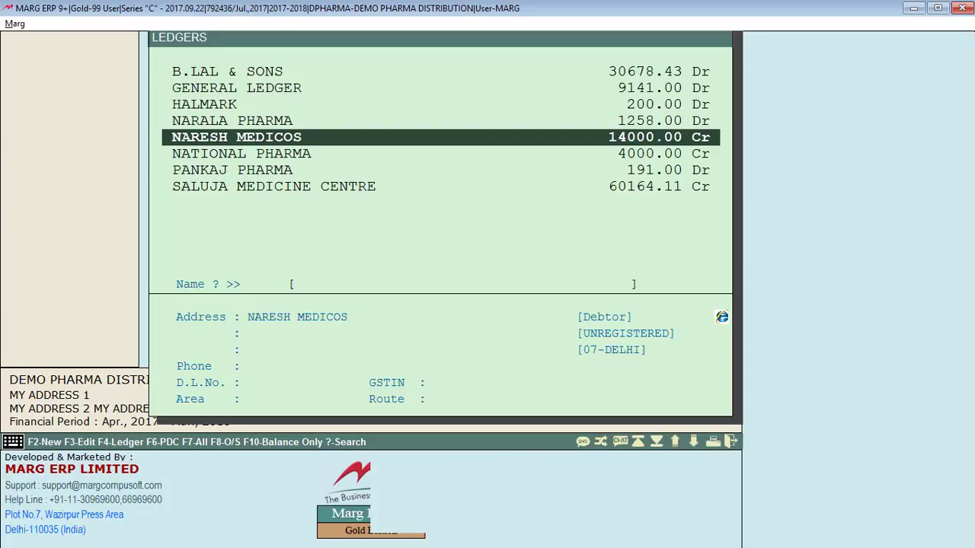
key(Return)
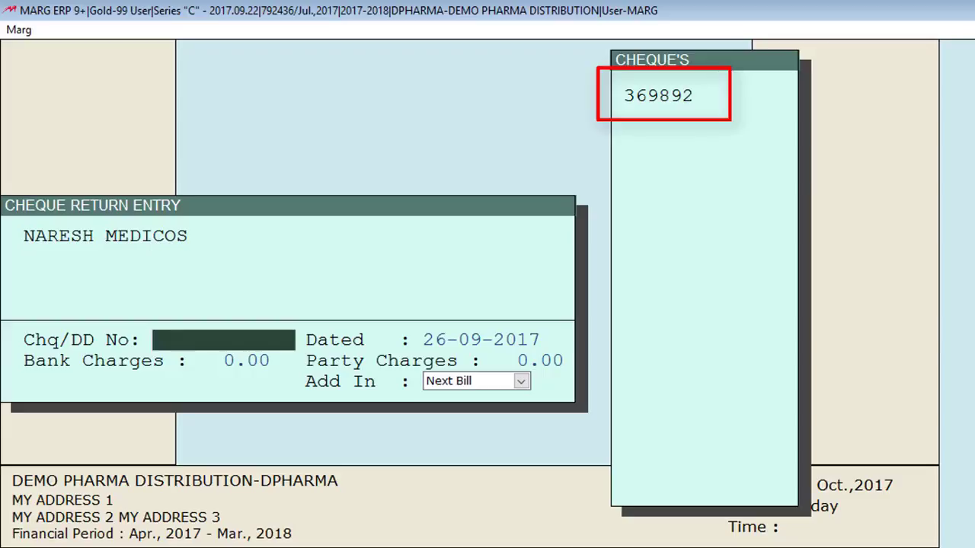
key(Return)
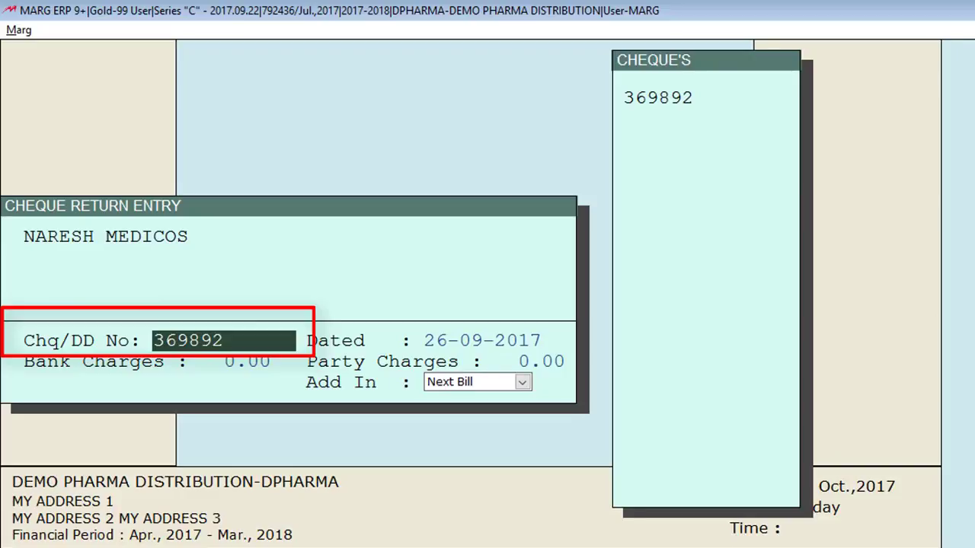
- Date the cheque return 20-10-2017 with bank and party charges of 250.00 each, added in Next Bill, and save the payment voucher
key(Return)
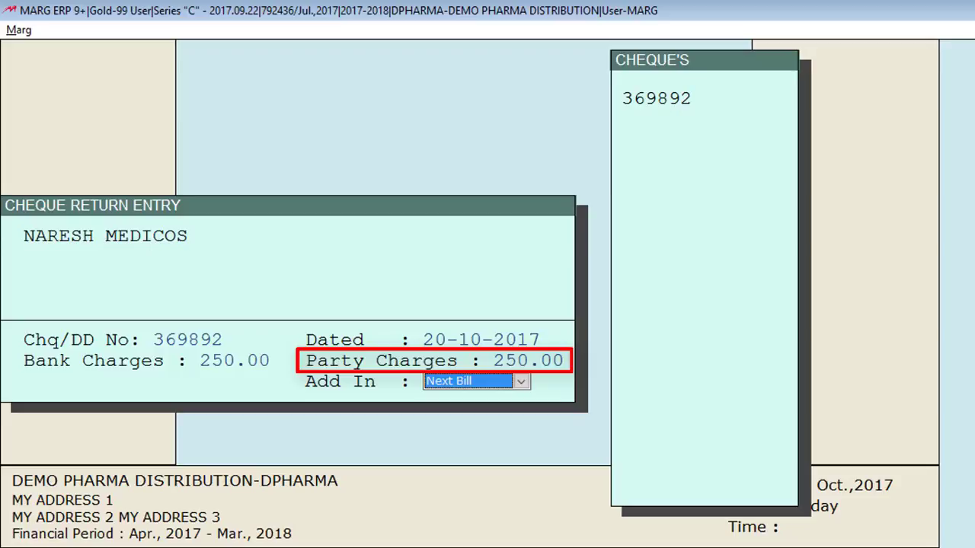
key(alt+Down)
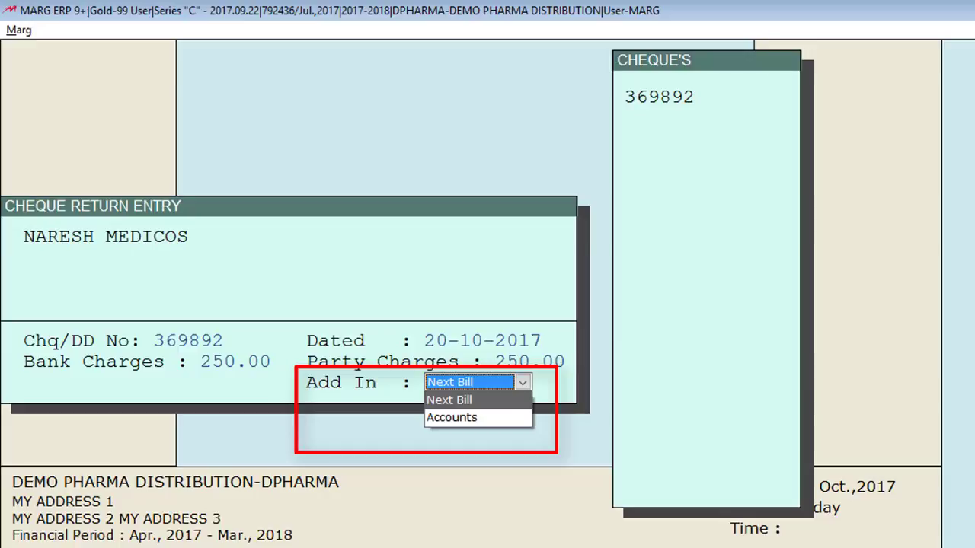
key(Return)
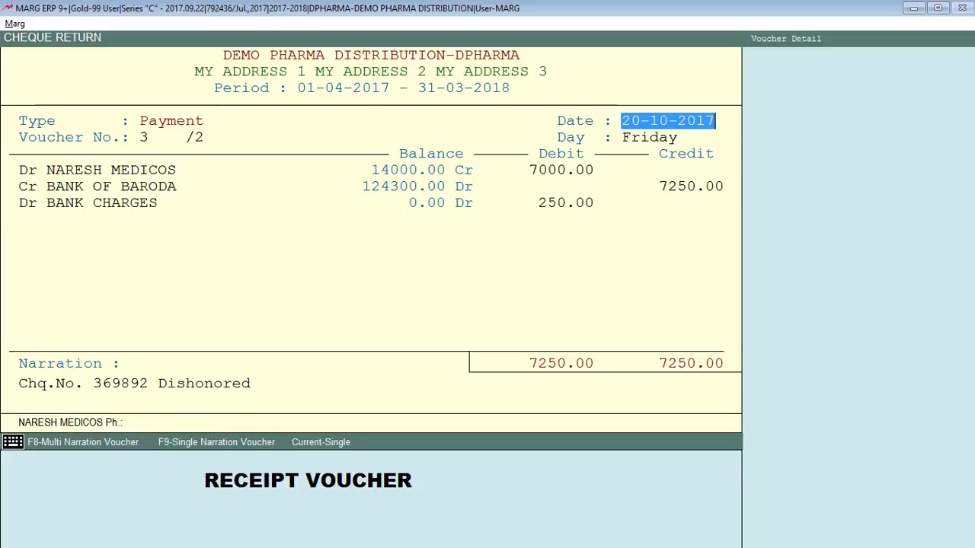
key(Escape)
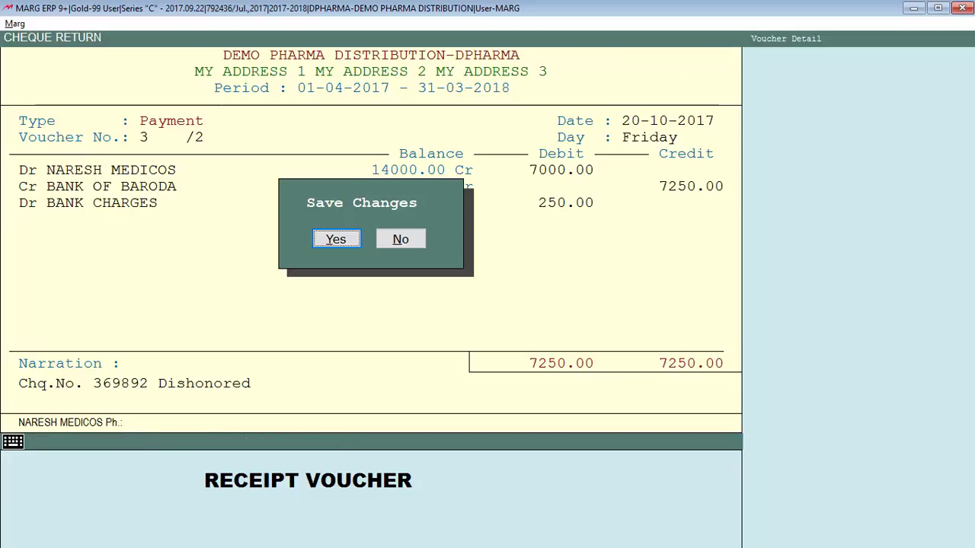
key(Return)
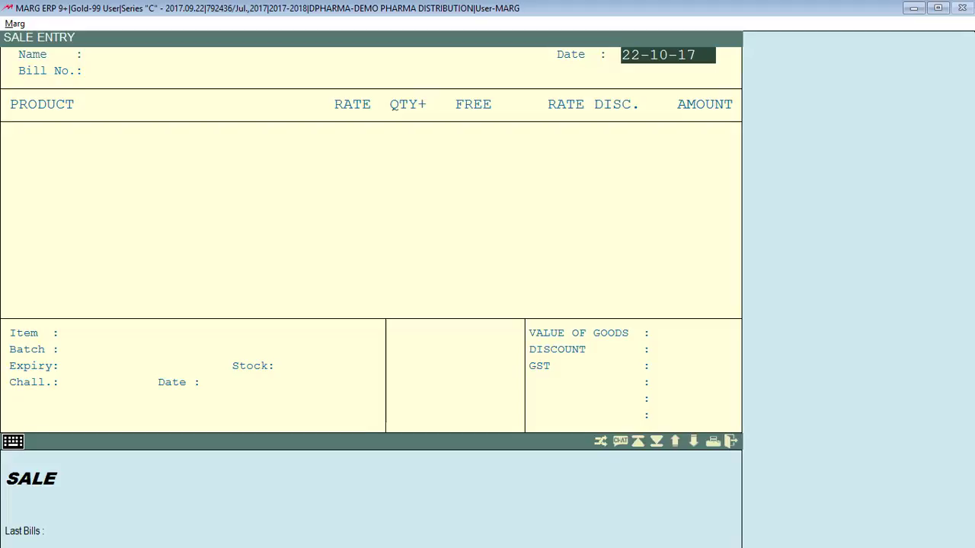
- Start a sale bill dated 22-10-2017 for NARESH MEDICOS
key(Return)
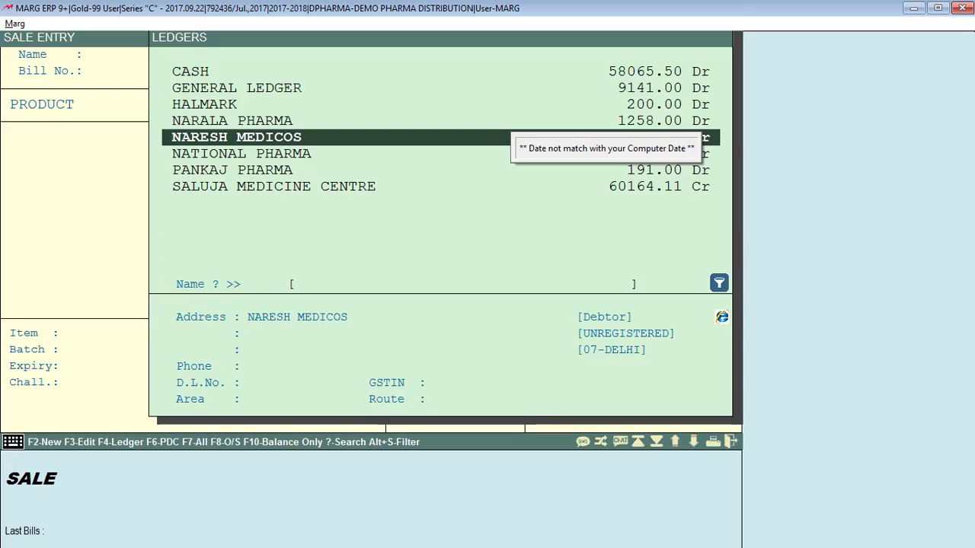
key(Return)
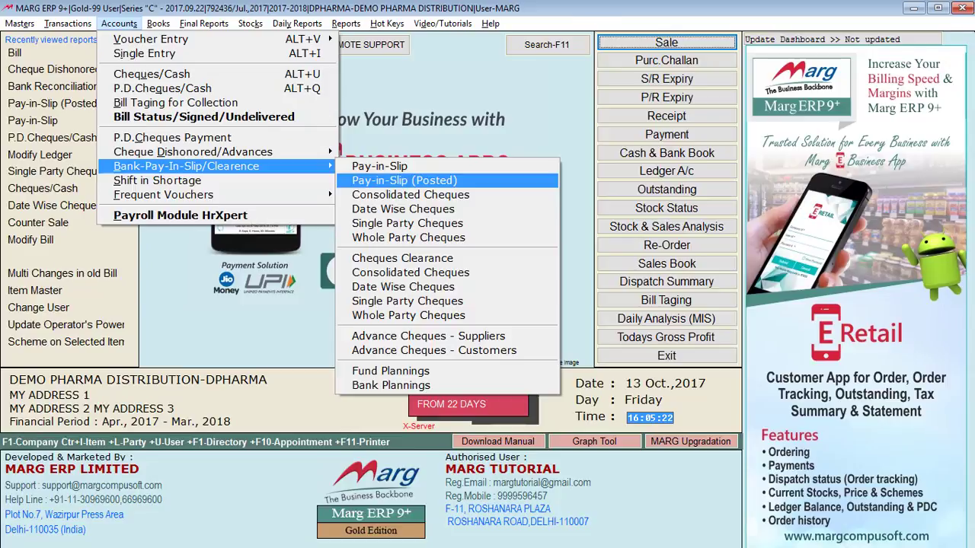
- Open posted pay-in slip 2 for BANK OF BARODA with deposit date 18-10-2017
key(Return)
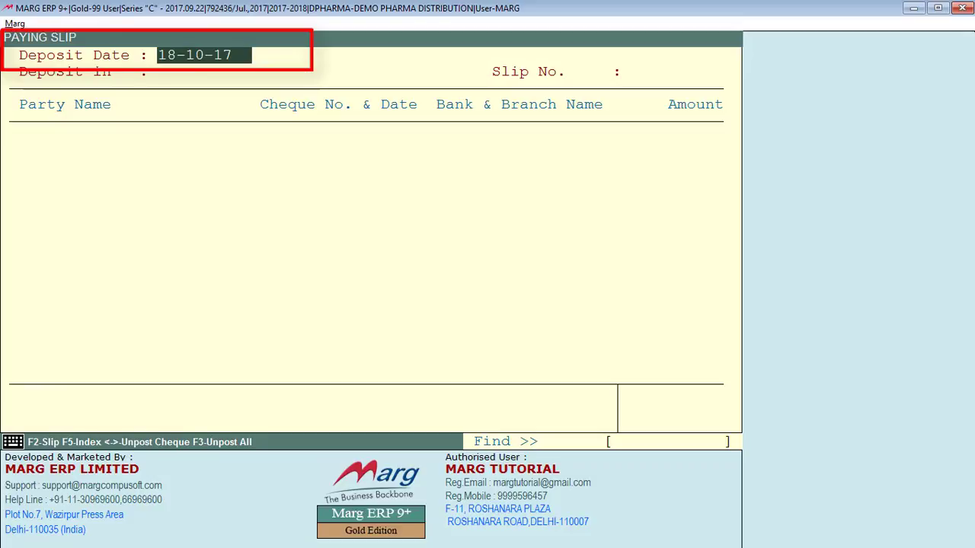
key(Return)
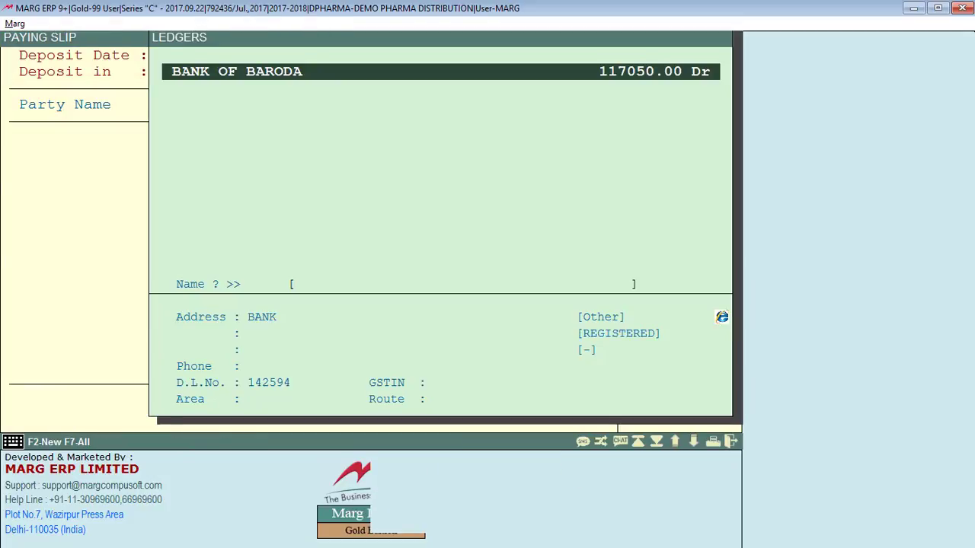
key(Return)
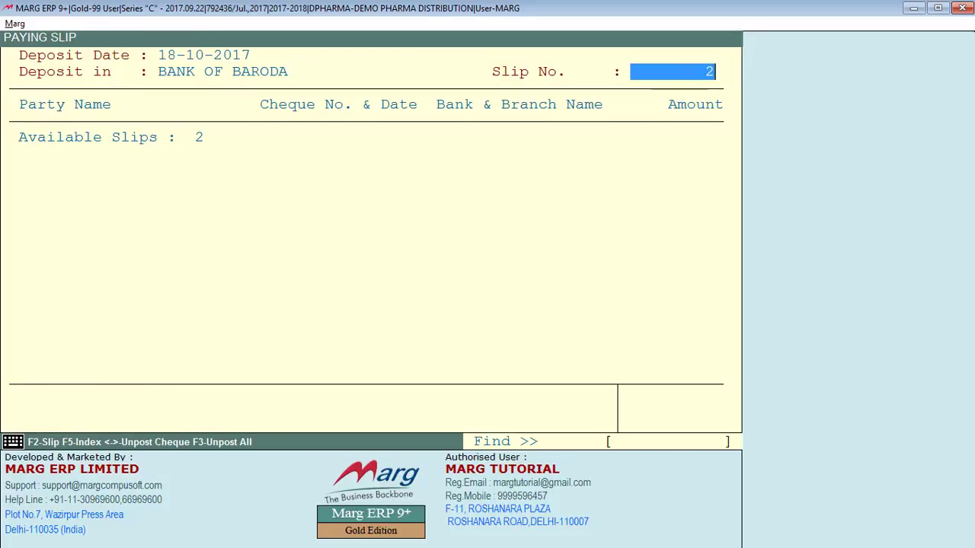
key(Return)
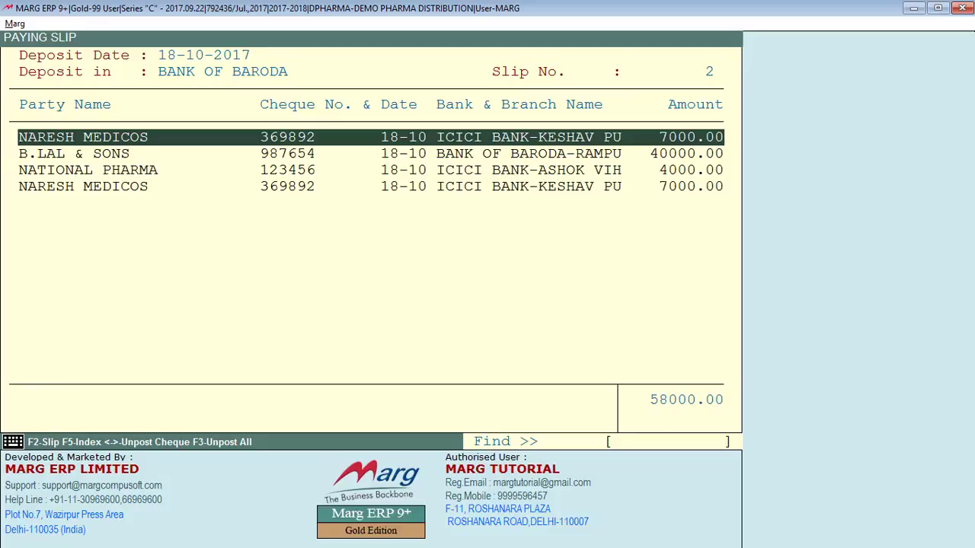
- Preview the printed cheque/draft statement for pay-in slip 2, examine its bank, branch and amount columns, and close it
key(alt+p)
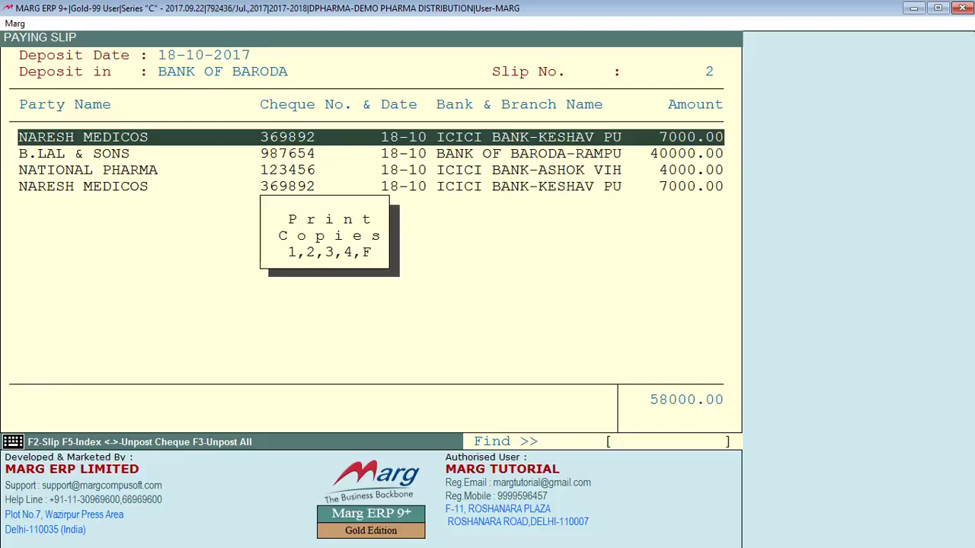
key(Return)
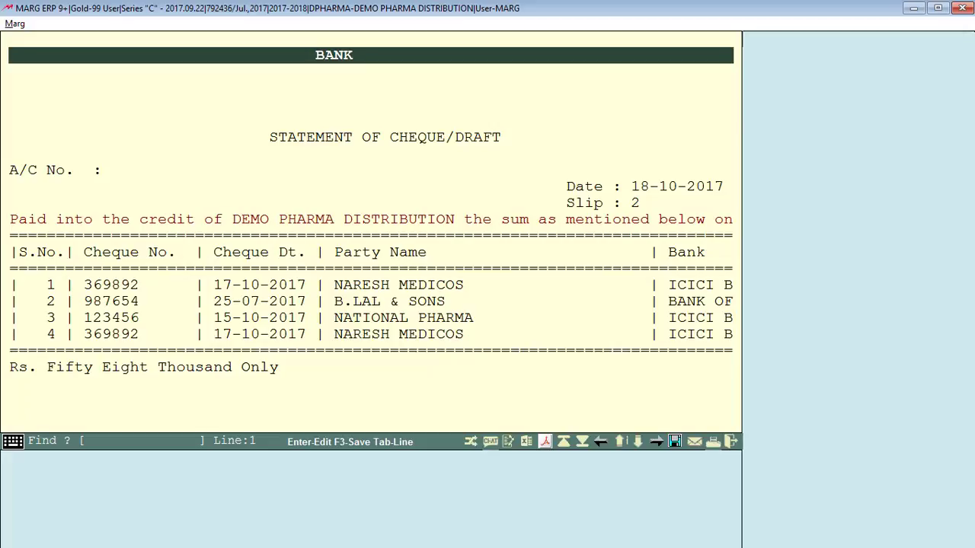
key(Right)
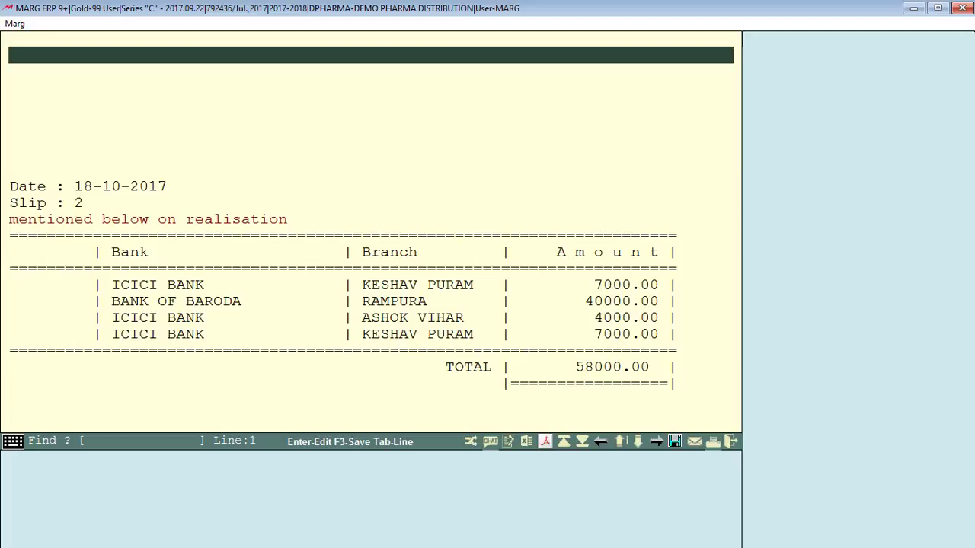
key(Escape)
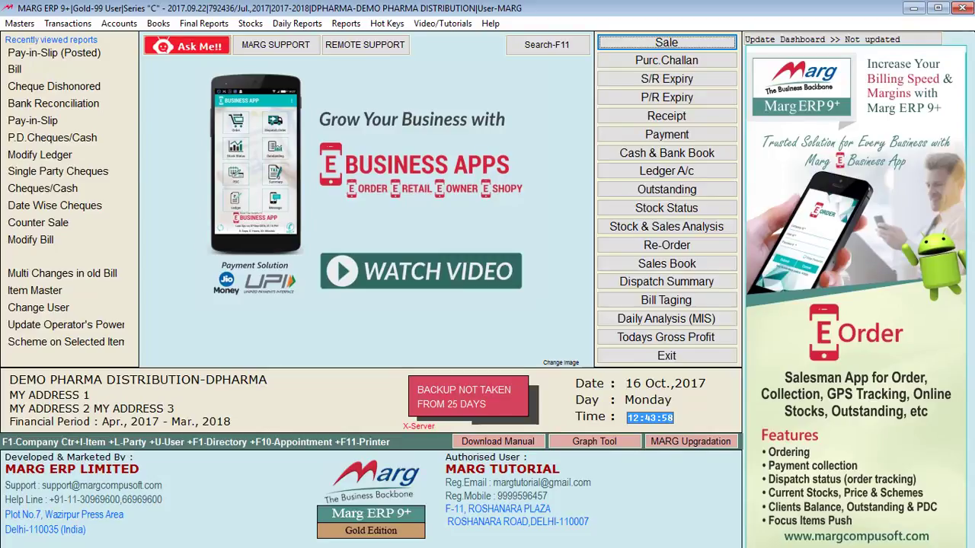